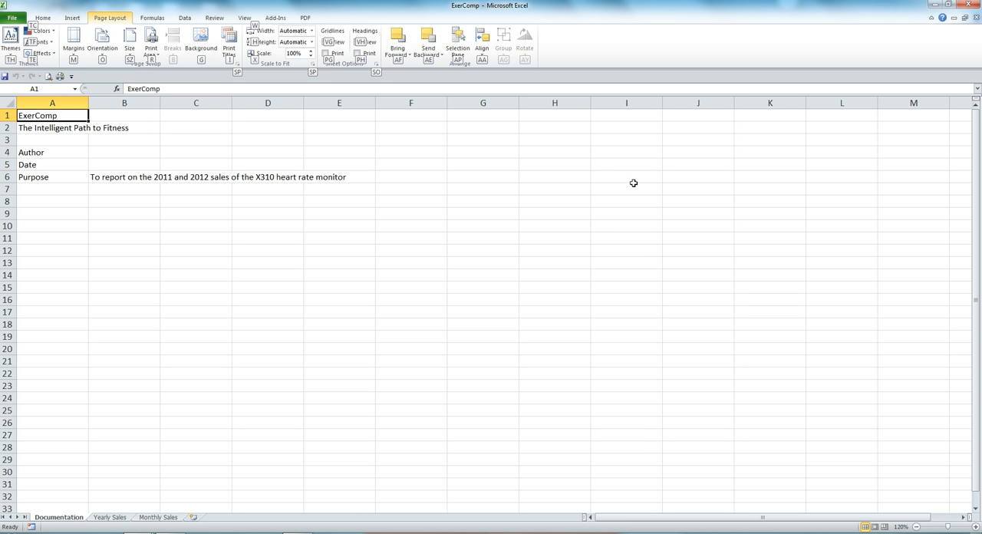
- Save a copy of the workbook in the Tutorial folder under the file name ExerComp Sales Report
{"action": "left_click", "coordinate": [14, 18]}
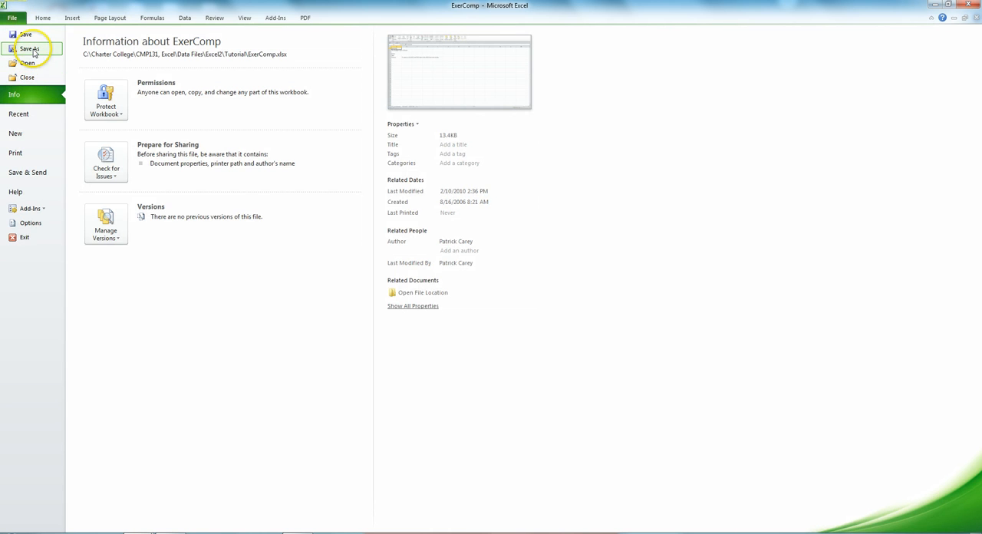
{"action": "left_click", "coordinate": [32, 50]}
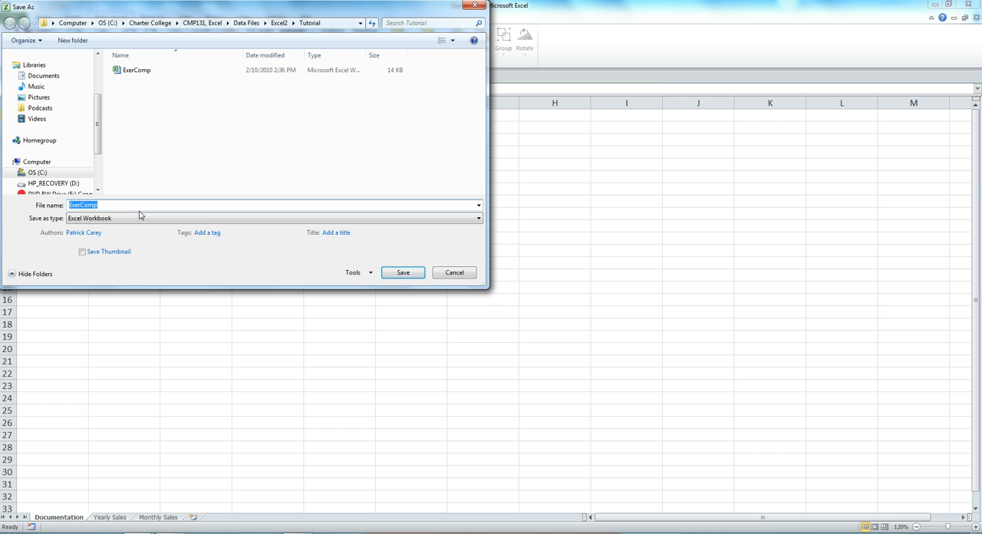
{"action": "type", "text": "E"}
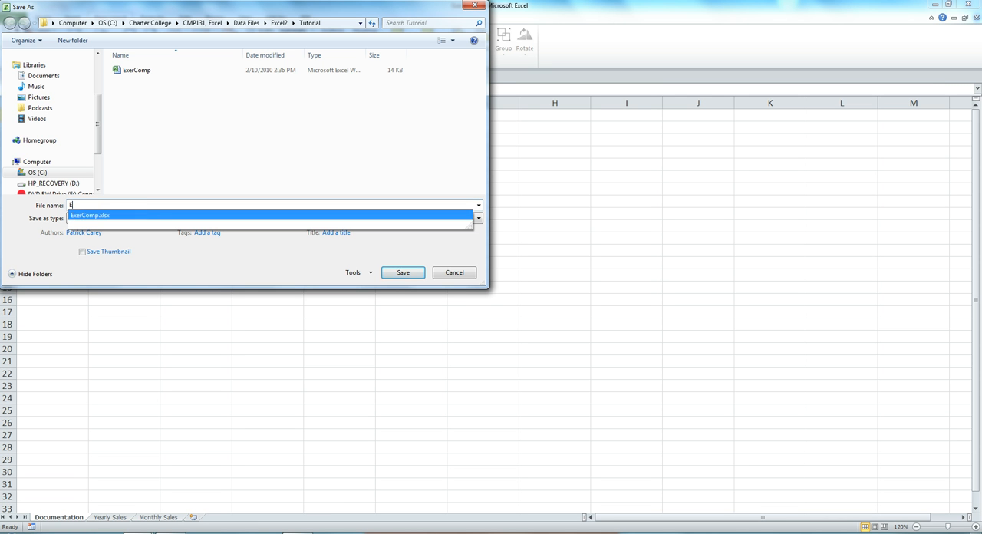
{"action": "type", "text": "xerC"}
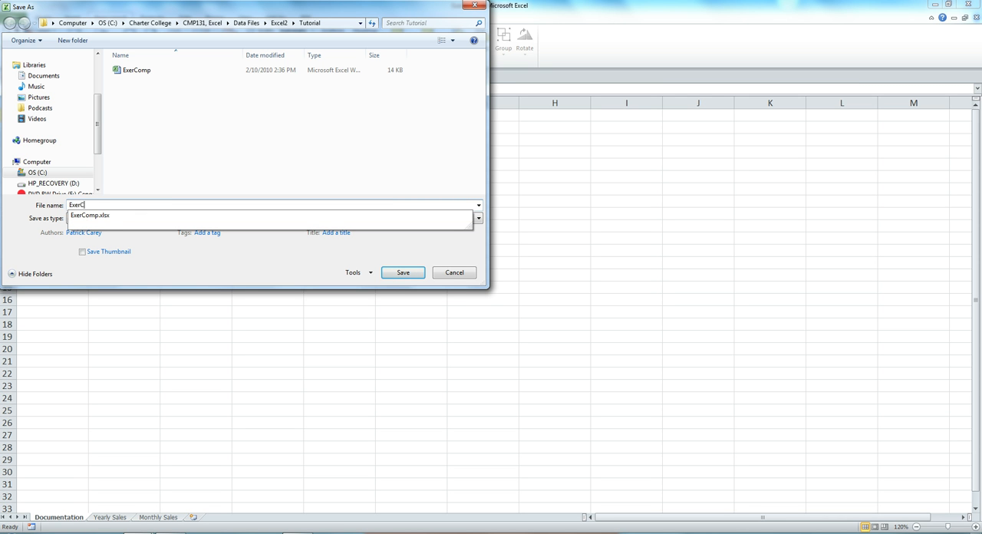
{"action": "type", "text": "omp Sale"}
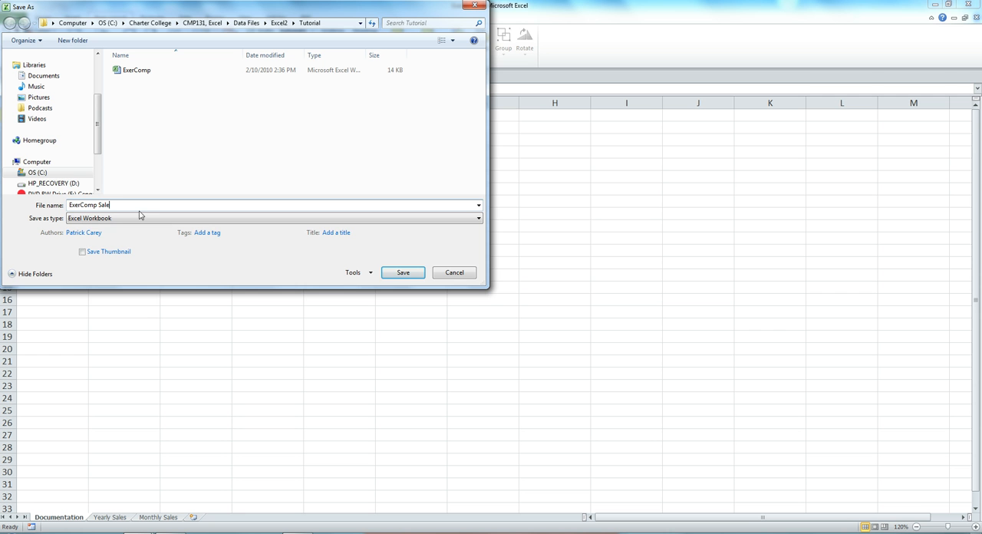
{"action": "type", "text": "s Report"}
{"action": "key", "text": "Return"}
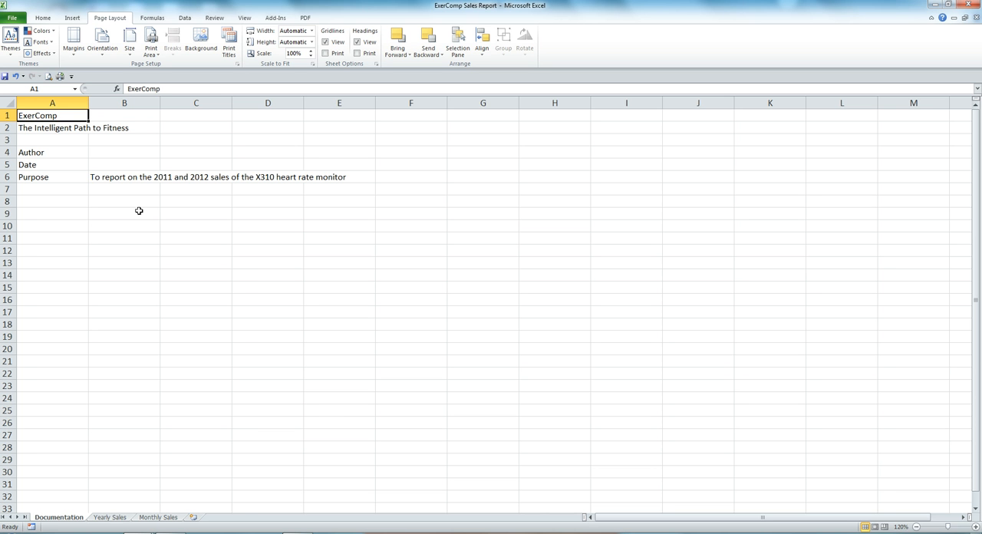
- Enter the author's title and full name in cell B4 of the Documentation sheet
{"action": "left_click", "coordinate": [161, 209]}
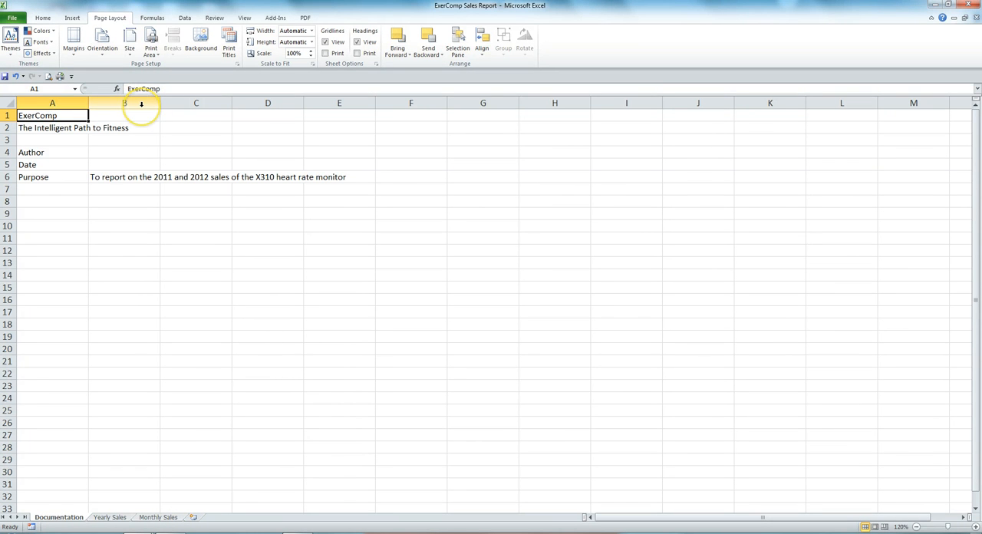
{"action": "left_click", "coordinate": [140, 152]}
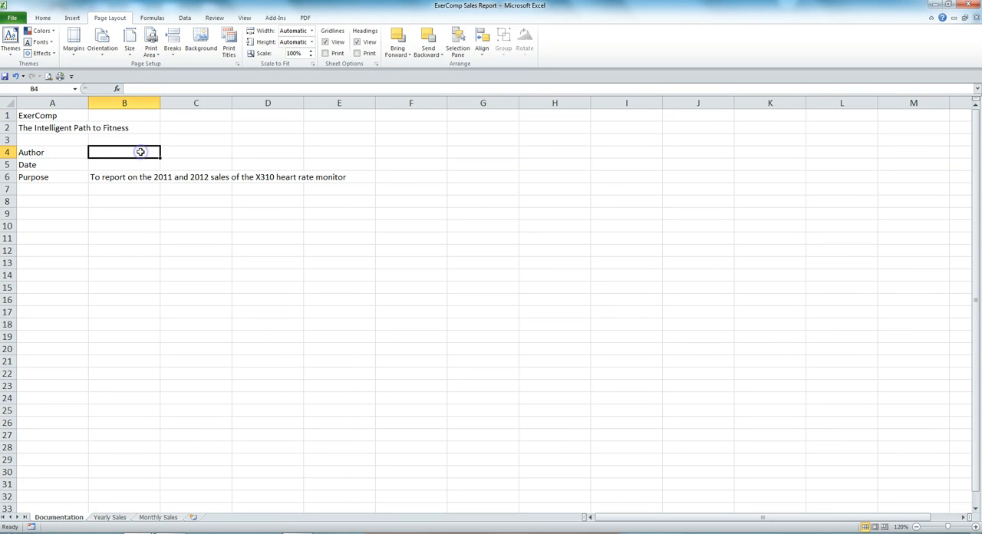
{"action": "type", "text": "D"}
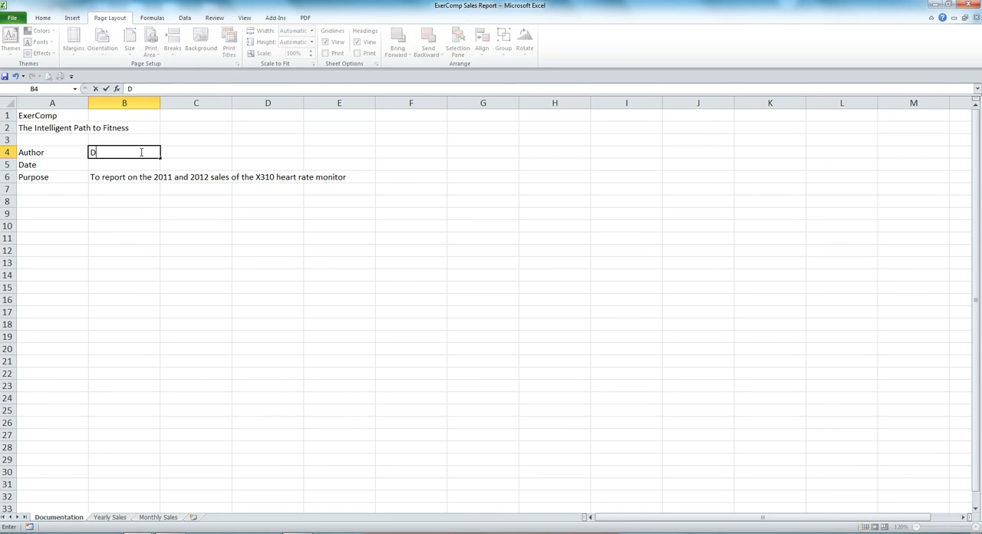
{"action": "type", "text": "r. Susie Jones"}
{"action": "key", "text": "Return"}
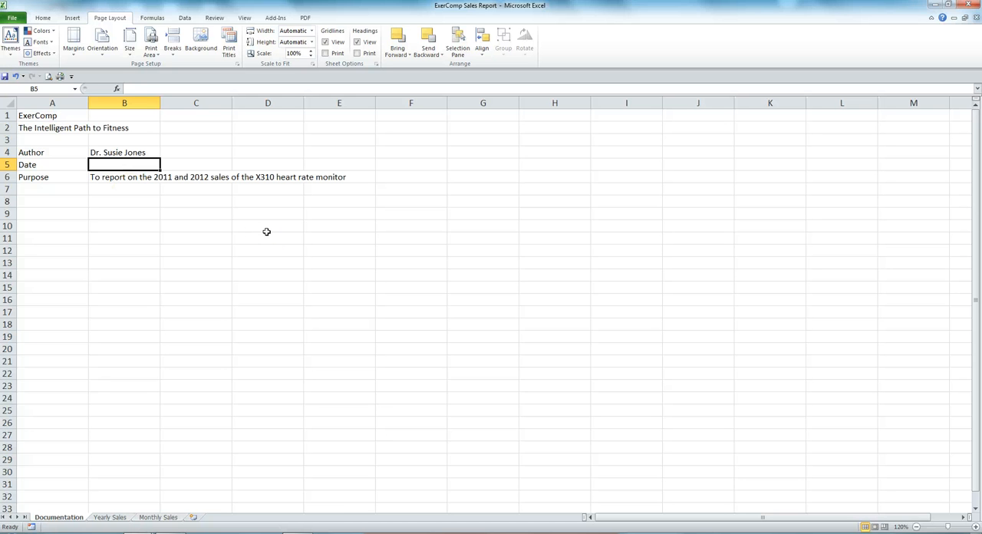
- Enter the date 08/11/2013 in cell B5, beside the Date label
{"action": "type", "text": "08/"}
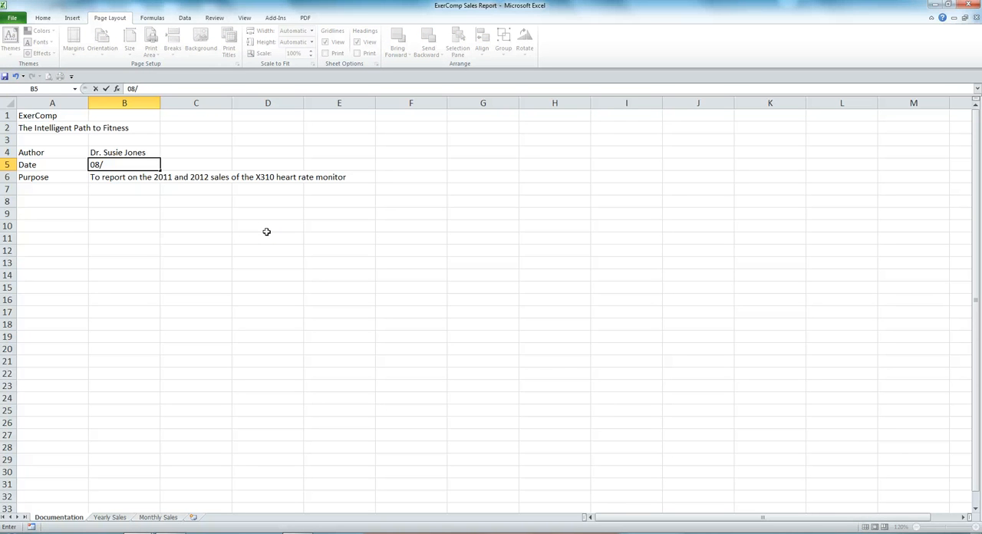
{"action": "type", "text": "11/2013"}
{"action": "key", "text": "Return"}
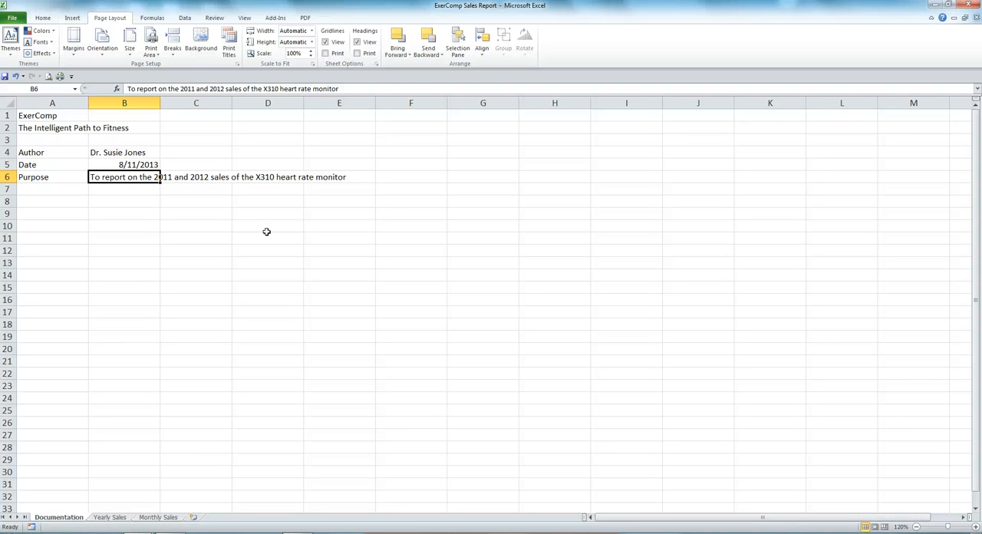
- Examine the sales tables on the Yearly Sales and Monthly Sales sheets, and return to the Documentation sheet
{"action": "left_click", "coordinate": [115, 519]}
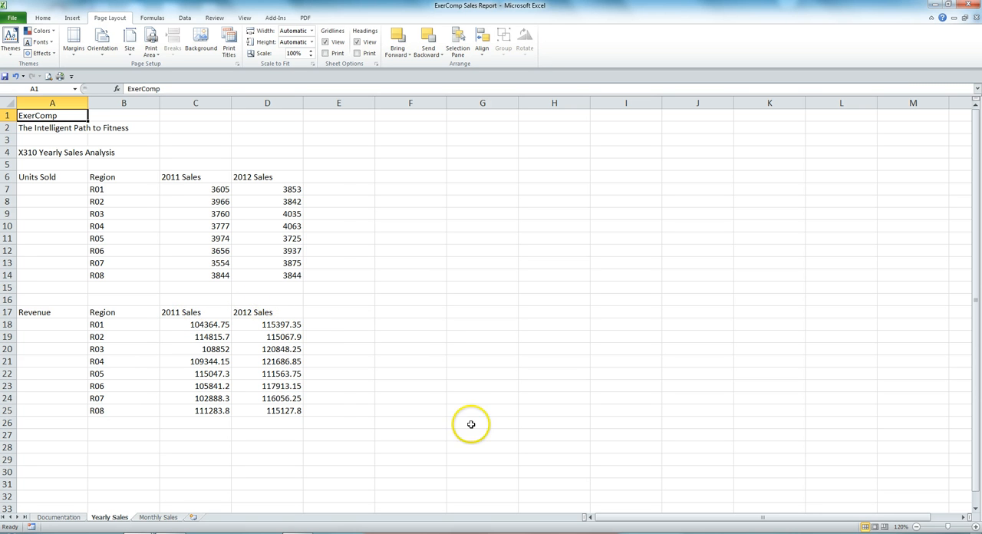
{"action": "left_click", "coordinate": [156, 518]}
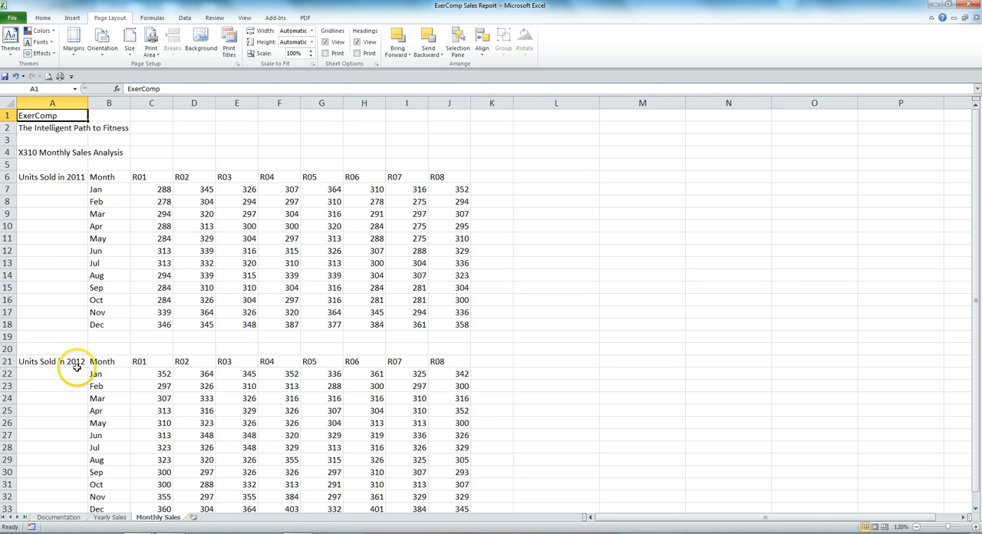
{"action": "left_click", "coordinate": [323, 361]}
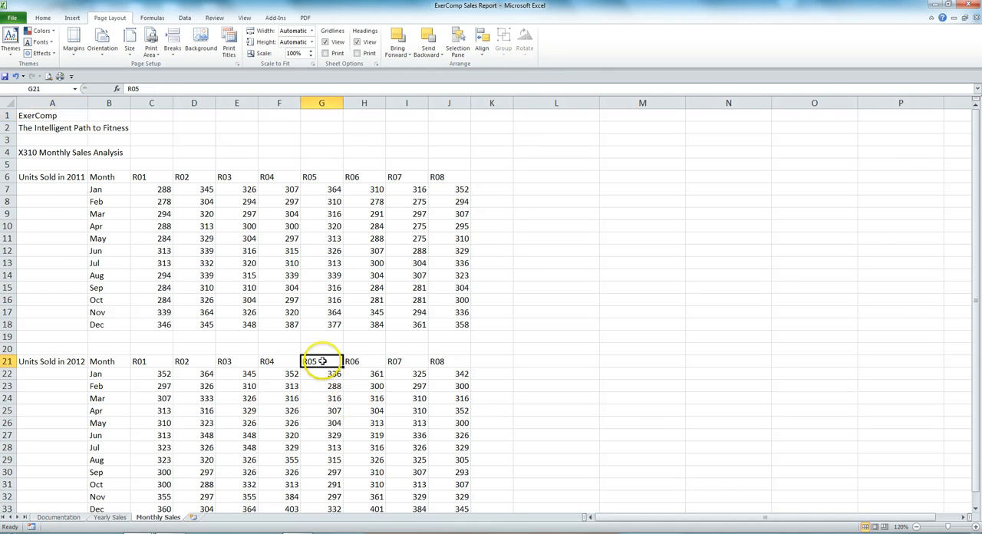
{"action": "left_click", "coordinate": [332, 410]}
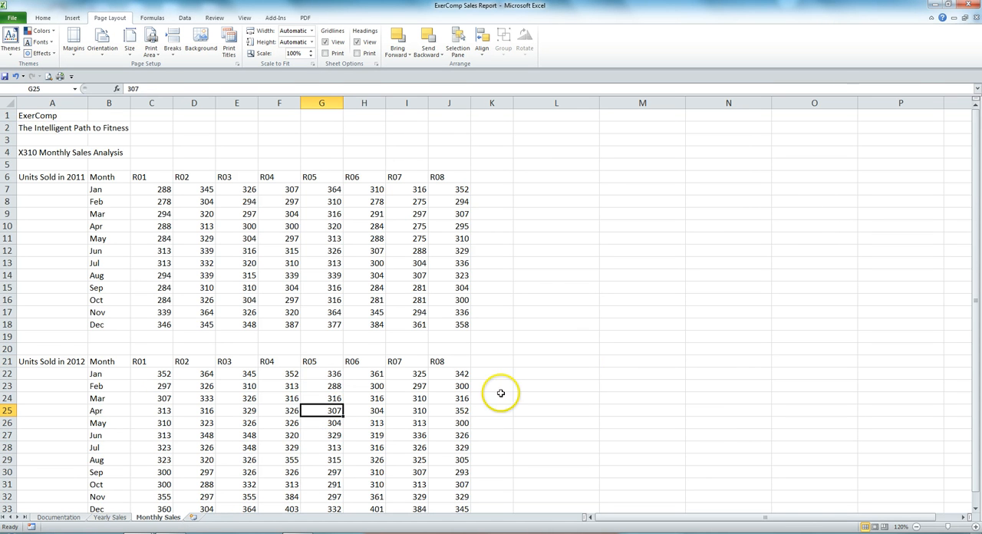
{"action": "scroll", "coordinate": [558, 347], "scroll_direction": "down", "scroll_amount": 3}
{"action": "scroll", "coordinate": [558, 346], "scroll_direction": "up", "scroll_amount": 3}
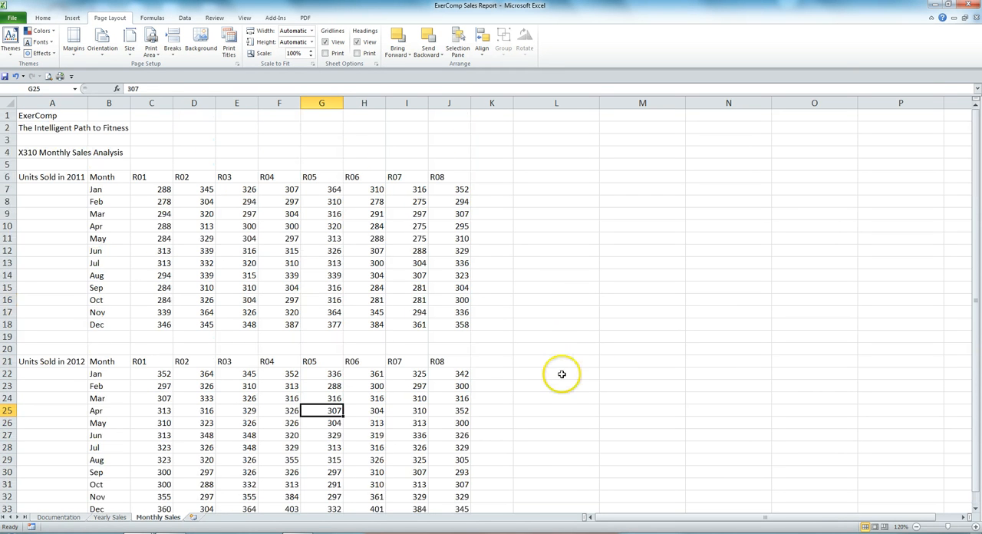
{"action": "scroll", "coordinate": [567, 244], "scroll_direction": "down", "scroll_amount": 3}
{"action": "scroll", "coordinate": [564, 344], "scroll_direction": "up", "scroll_amount": 3}
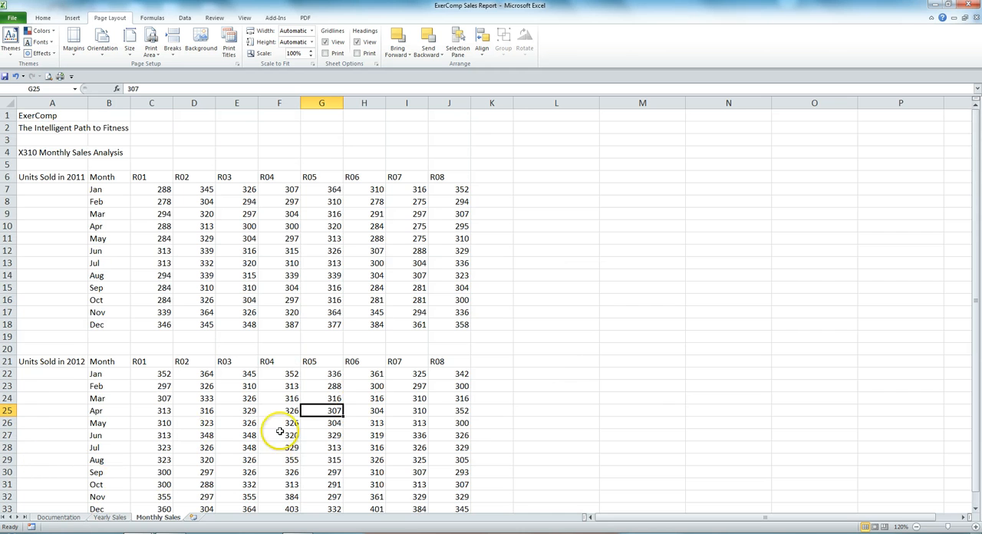
{"action": "left_click", "coordinate": [66, 519]}
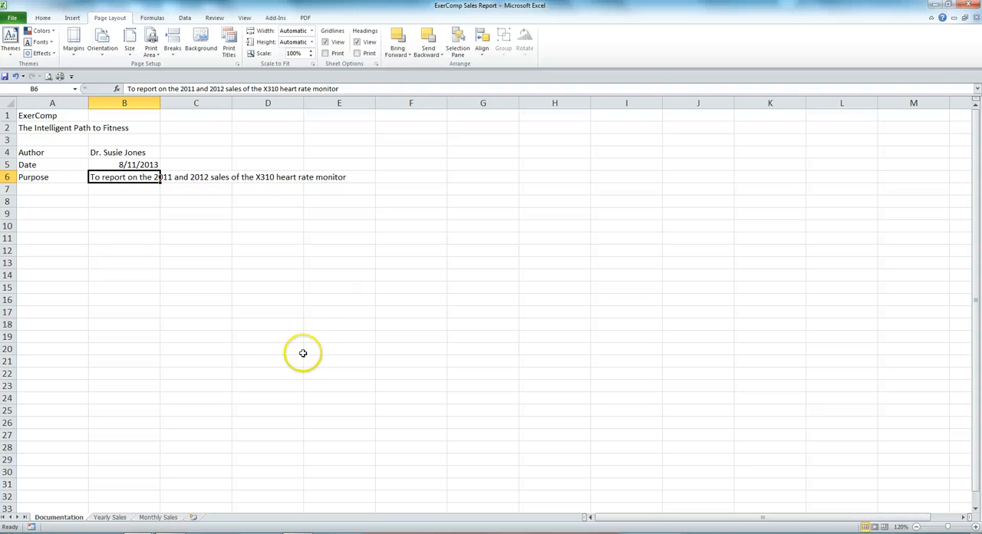
- Format the ExerComp title in cell A1 with the Cambria headings font at 26 points
{"action": "key", "text": "alt+p"}
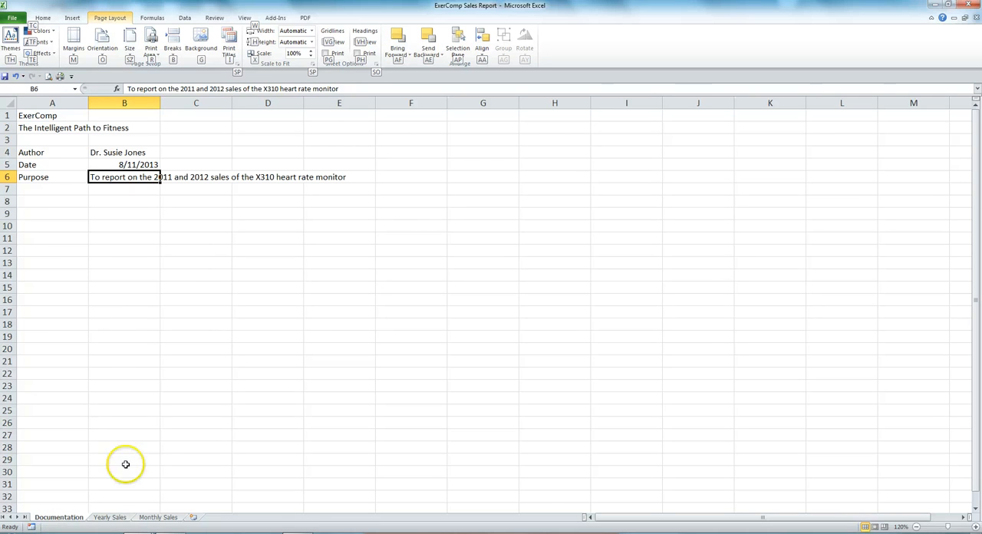
{"action": "left_click", "coordinate": [66, 115]}
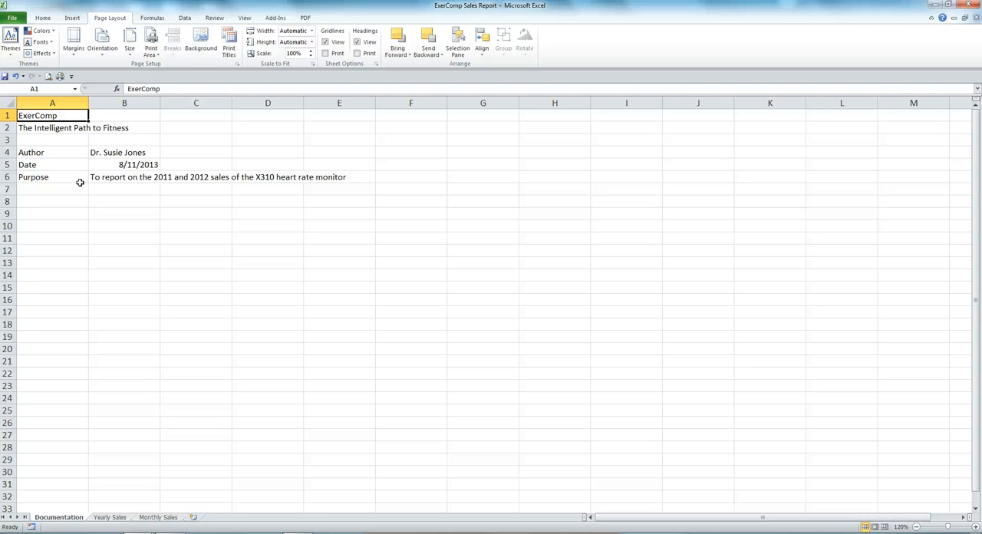
{"action": "left_click", "coordinate": [43, 18]}
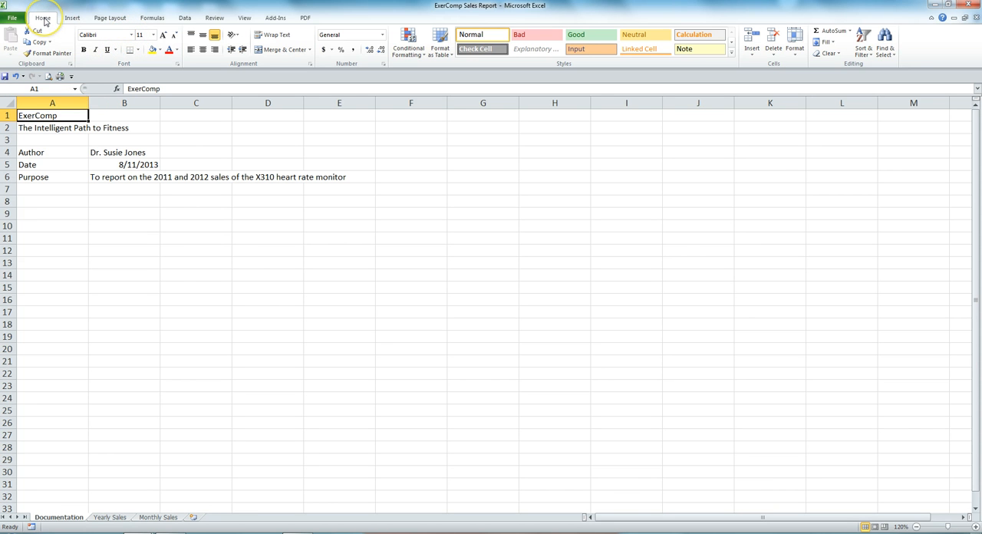
{"action": "left_click", "coordinate": [133, 36]}
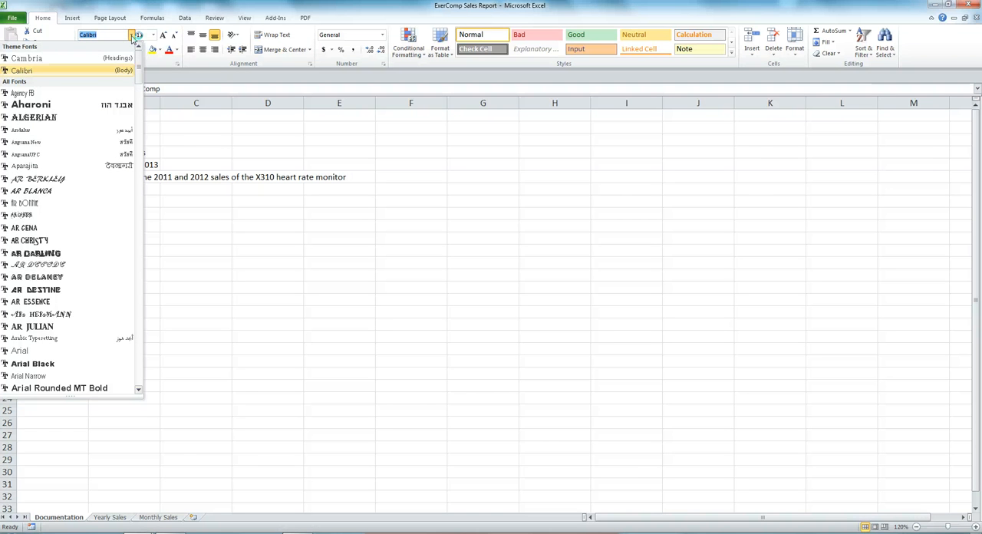
{"action": "left_click", "coordinate": [44, 60]}
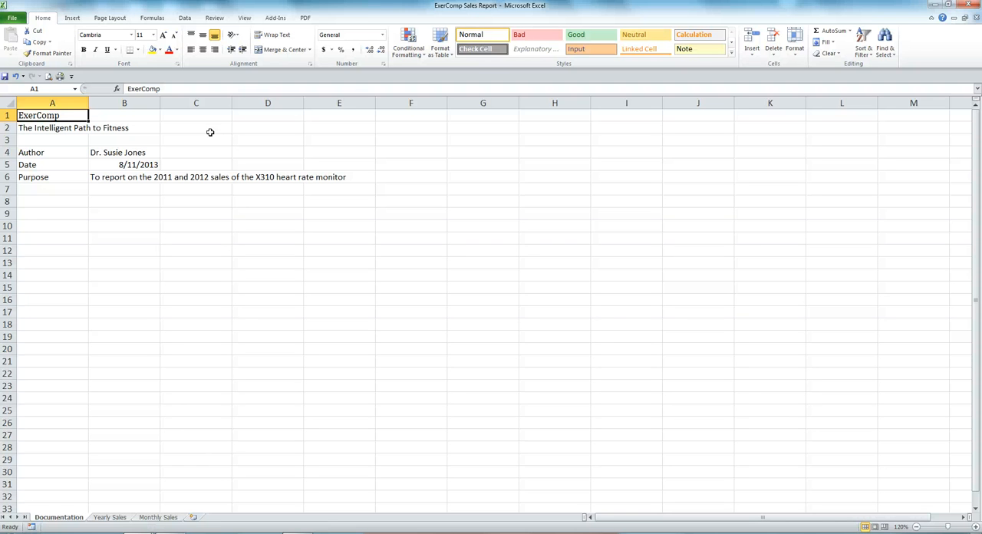
{"action": "left_click", "coordinate": [154, 36]}
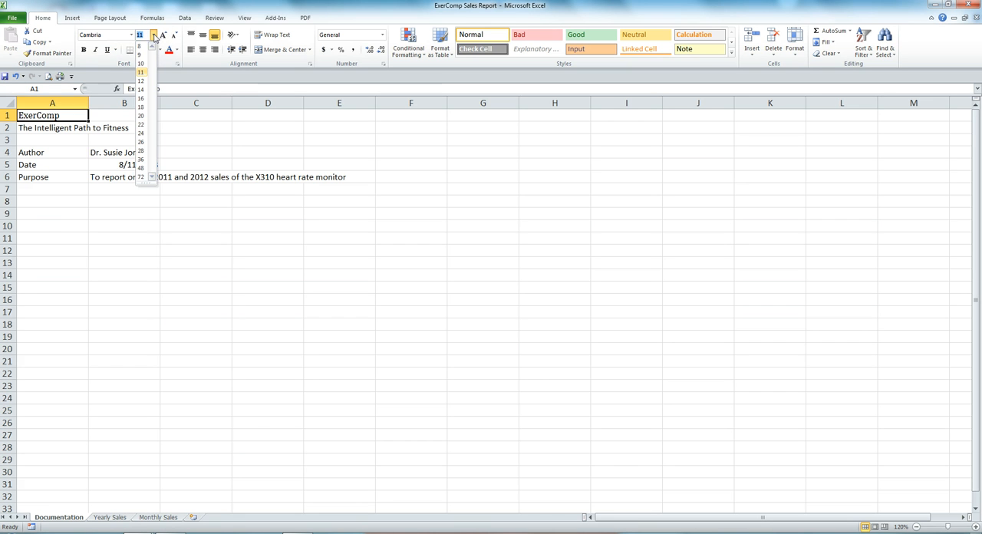
{"action": "left_click", "coordinate": [144, 128]}
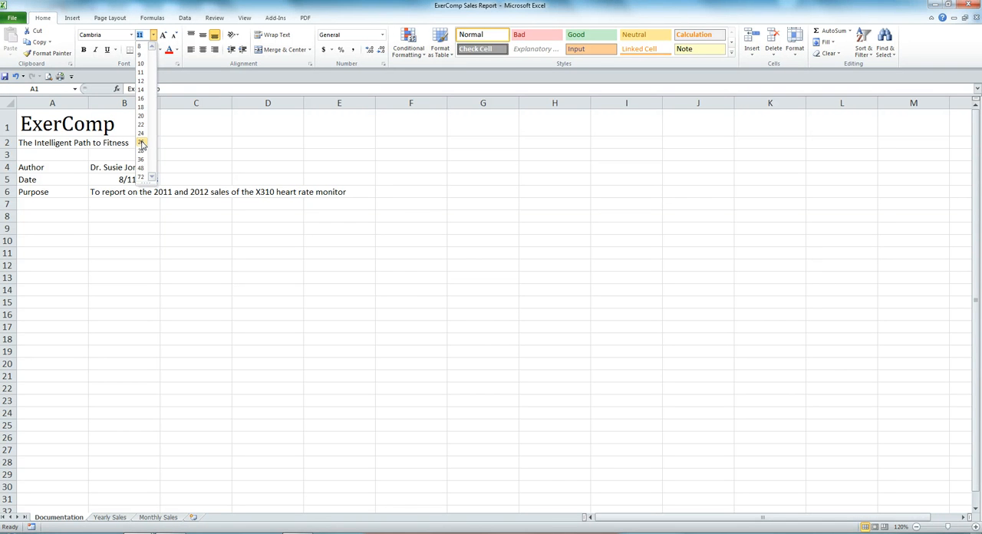
{"action": "left_click", "coordinate": [142, 143]}
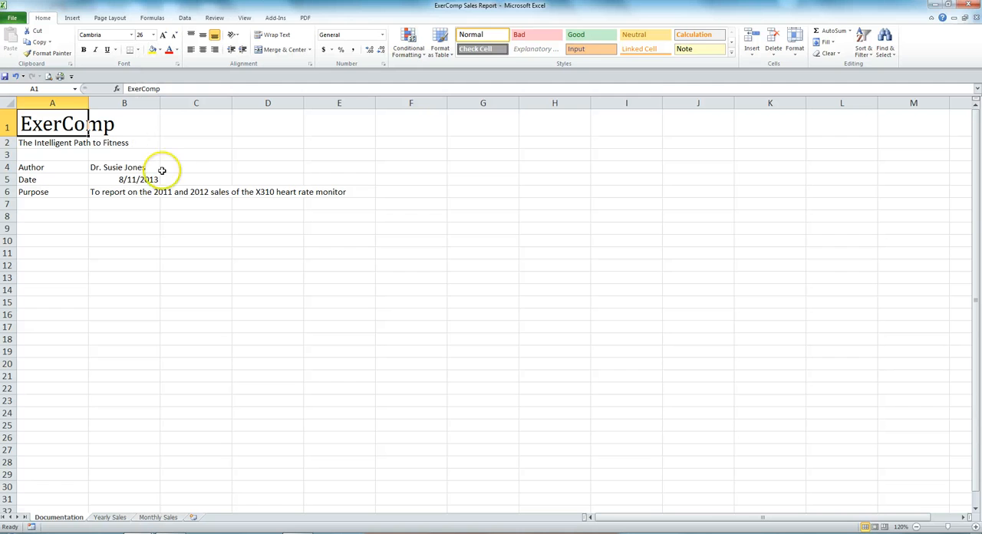
- Make the ExerComp title in cell A1 bold
{"action": "key", "text": "alt+p"}
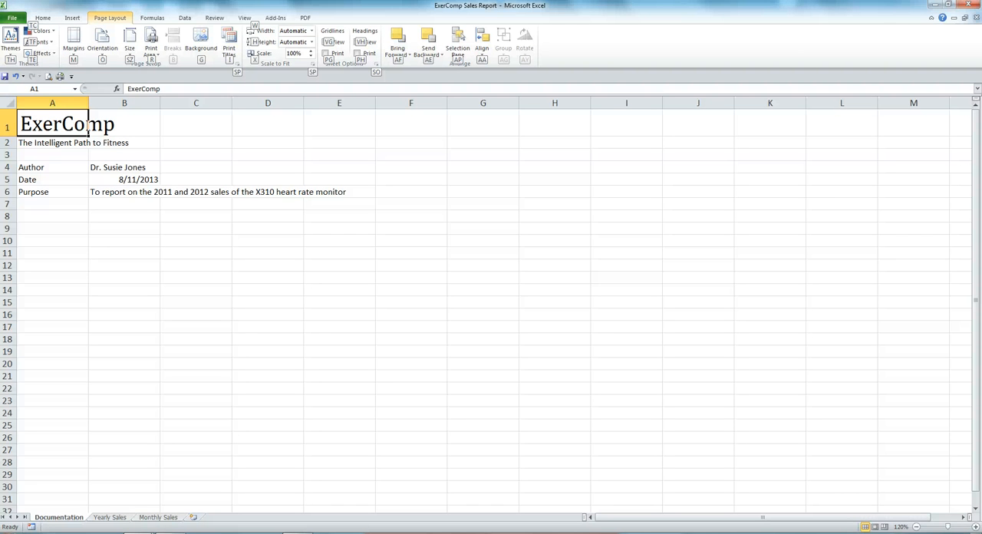
{"action": "left_click", "coordinate": [43, 18]}
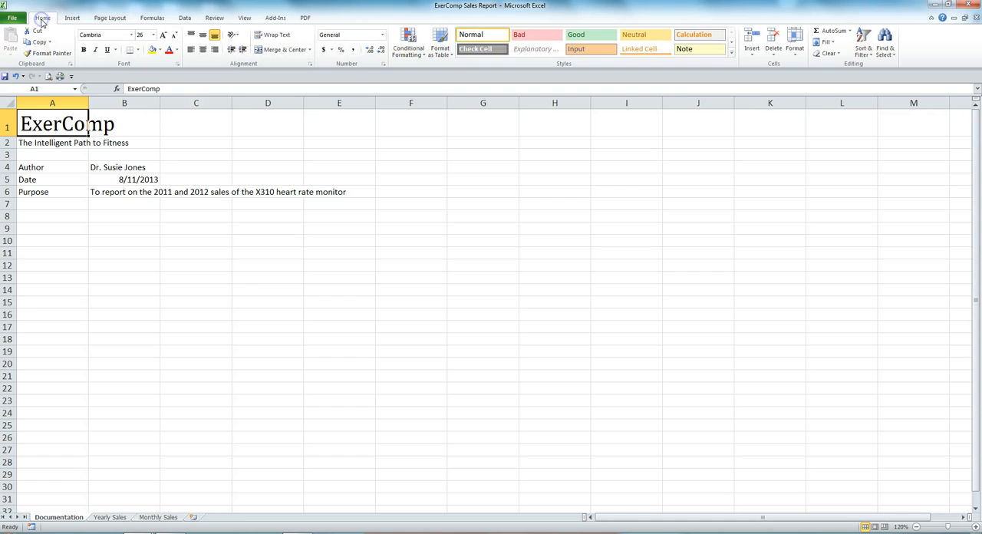
{"action": "left_click", "coordinate": [84, 50]}
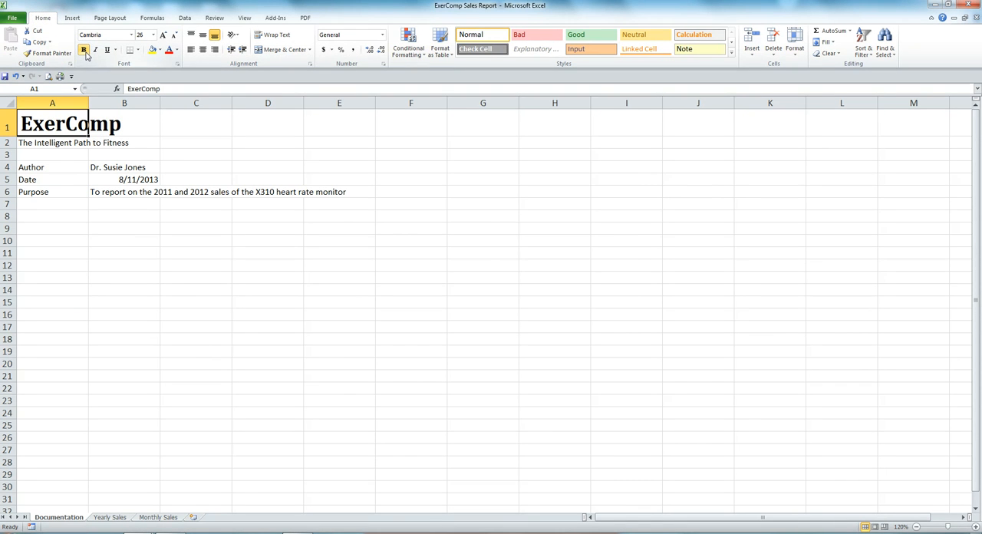
- Format the tagline in cell A2 with the Cambria headings font at 10 points in italics
{"action": "left_click", "coordinate": [69, 143]}
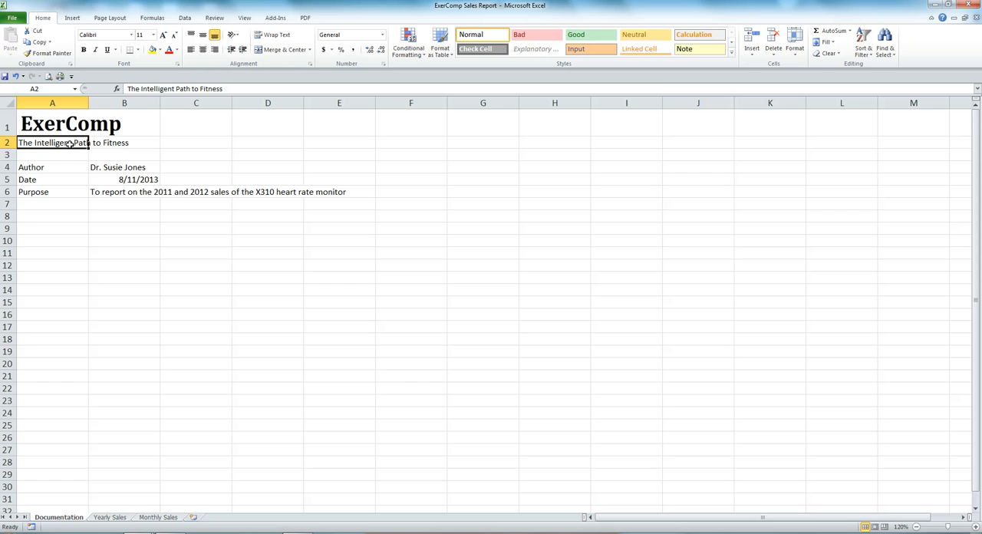
{"action": "left_click", "coordinate": [132, 35]}
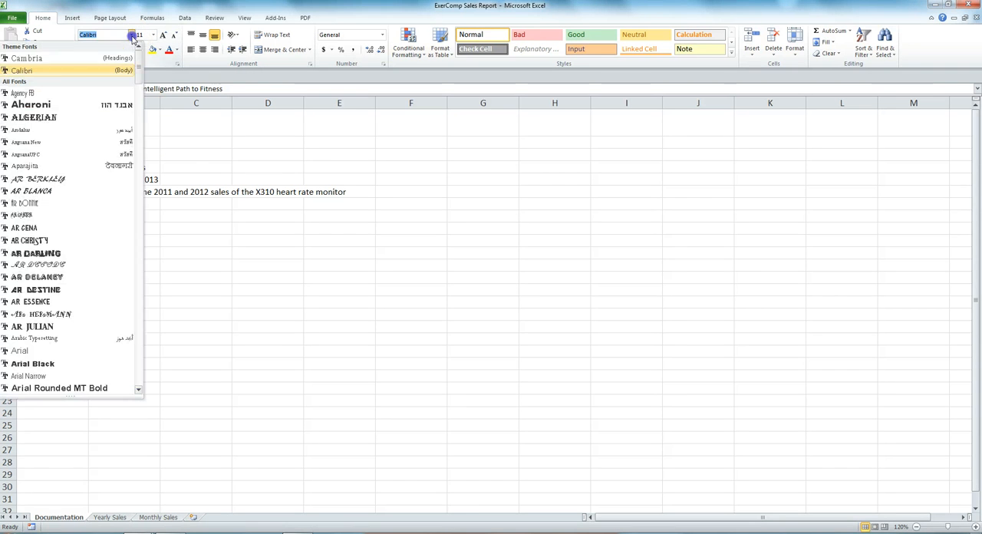
{"action": "left_click", "coordinate": [27, 58]}
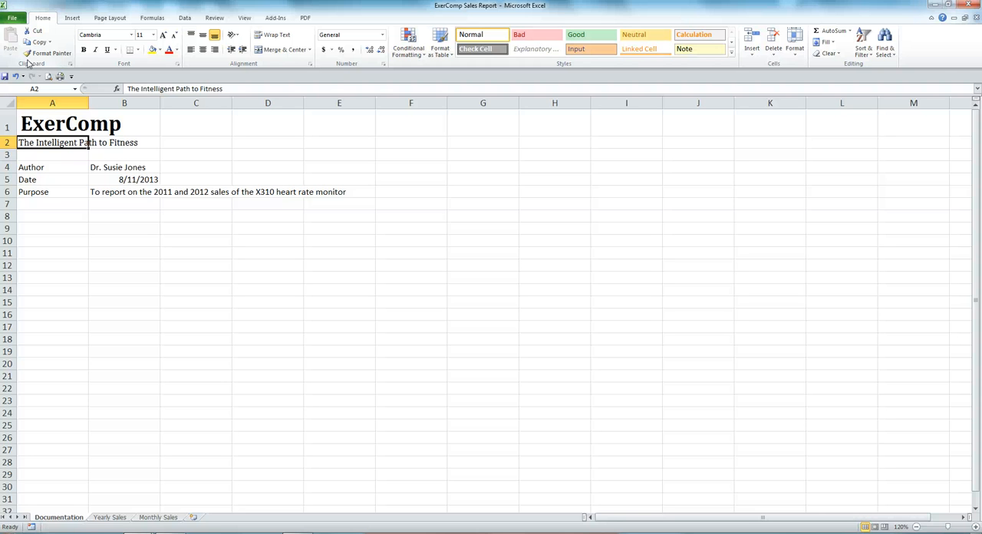
{"action": "left_click", "coordinate": [153, 36]}
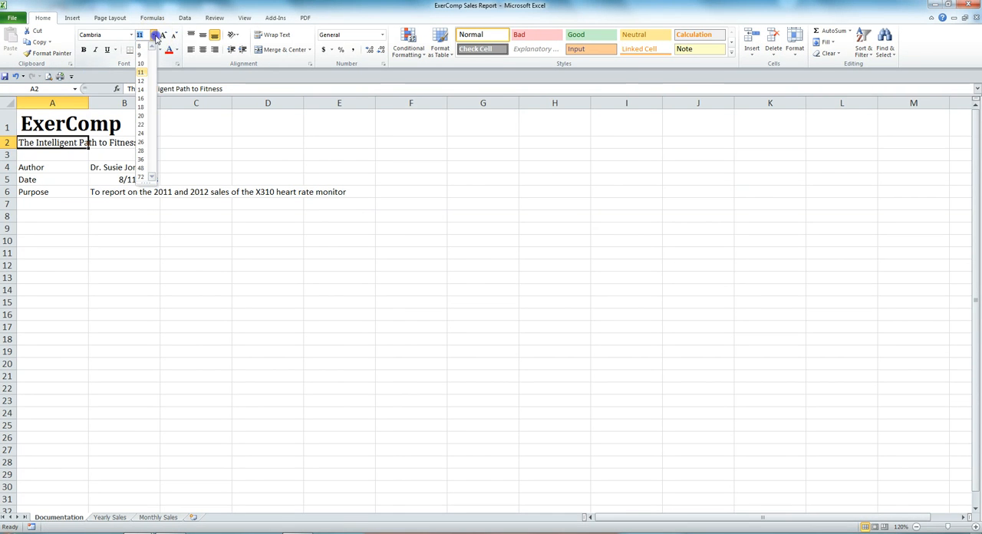
{"action": "left_click", "coordinate": [141, 63]}
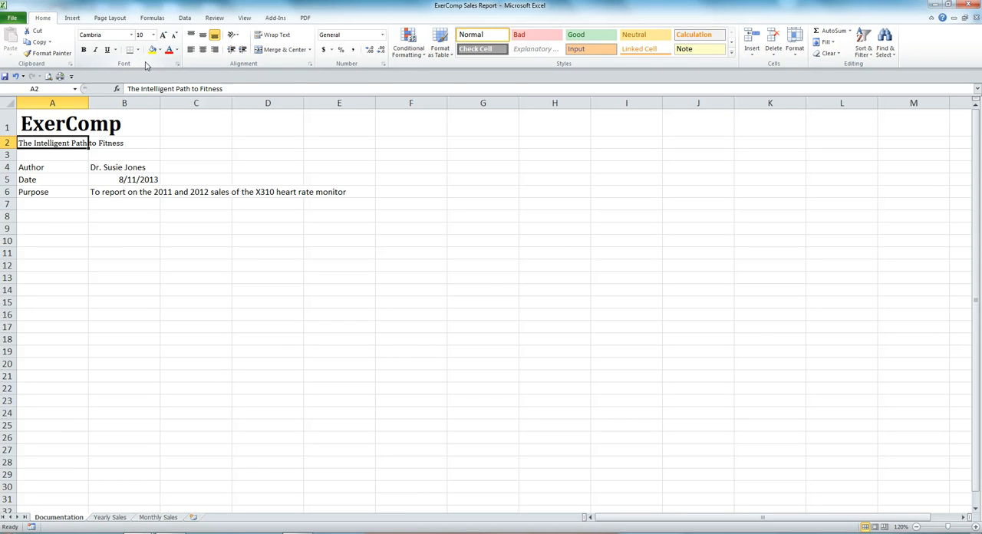
{"action": "left_click", "coordinate": [96, 49]}
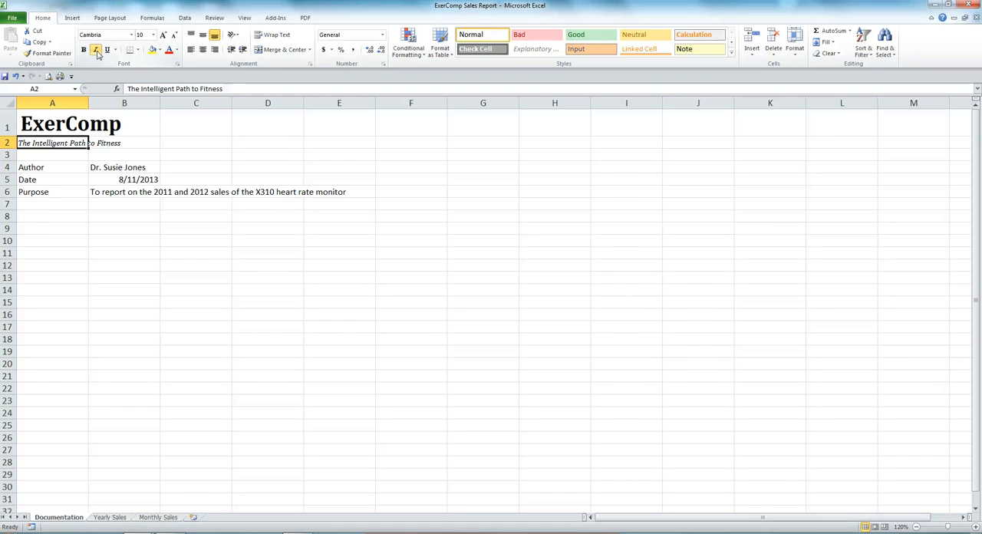
- Make the Author, Date and Purpose labels in cells A4:A6 bold
{"action": "left_click", "coordinate": [42, 167]}
{"action": "left_click_drag", "start_coordinate": [42, 166], "coordinate": [47, 192]}
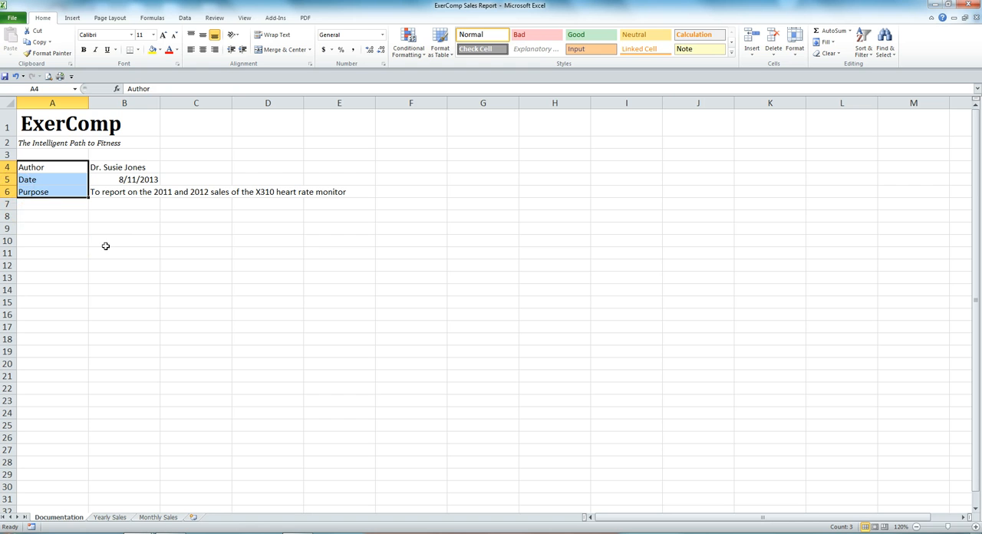
{"action": "left_click", "coordinate": [82, 50]}
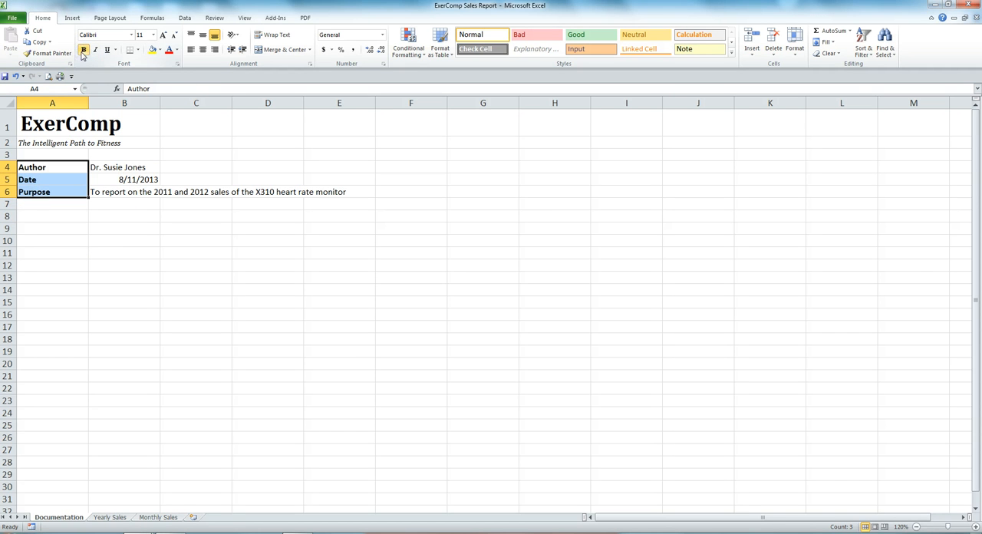
{"action": "left_click", "coordinate": [51, 205]}
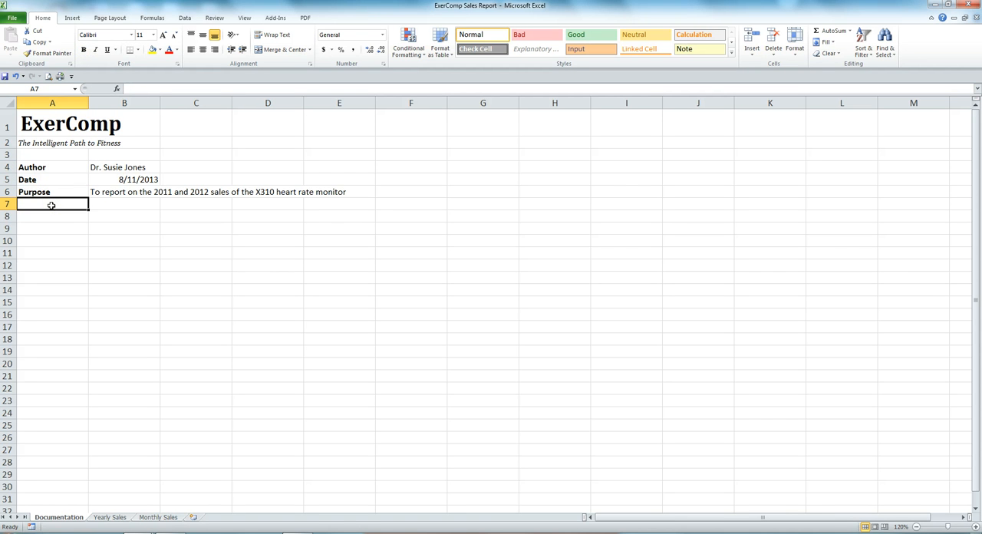